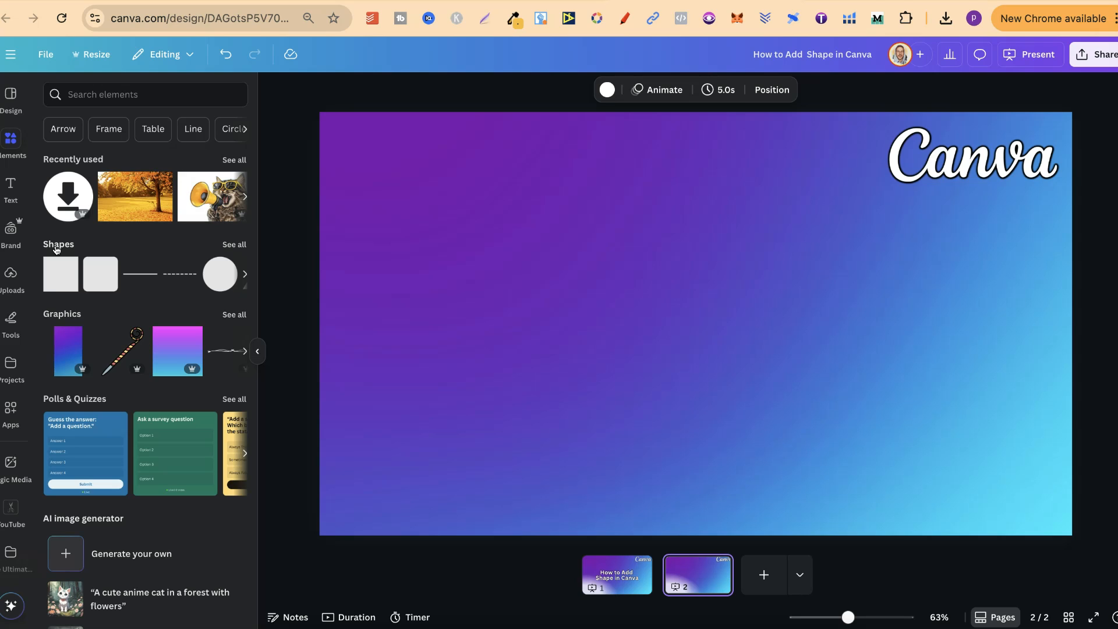
Search the elements library for "shapes" and show all of the matching graphics.
left_click(117, 92)
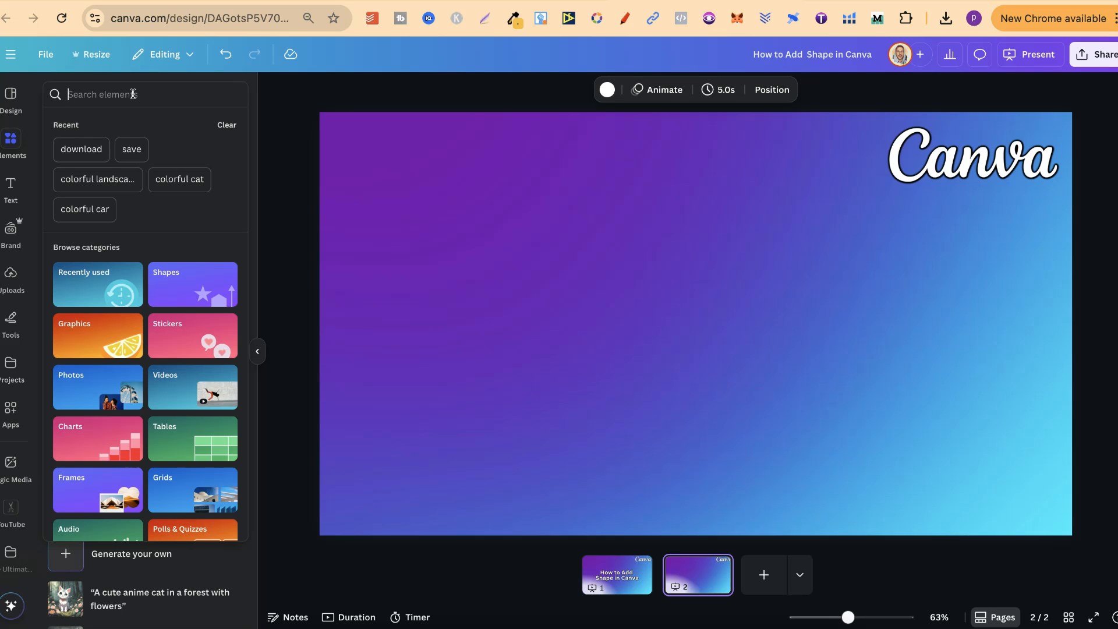
type("shapes")
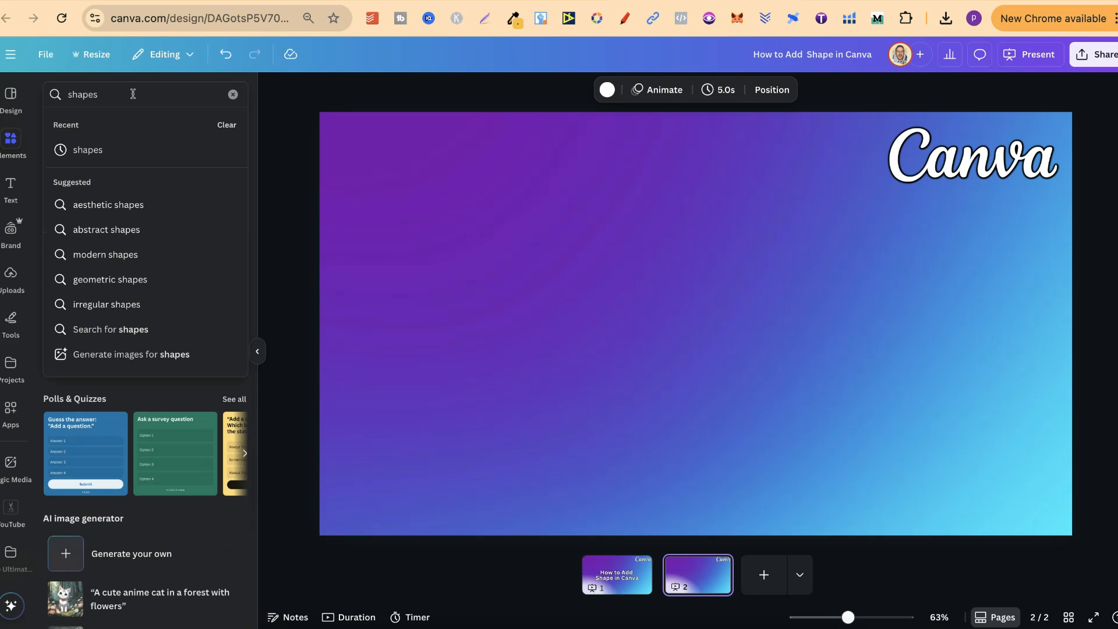
key("Return")
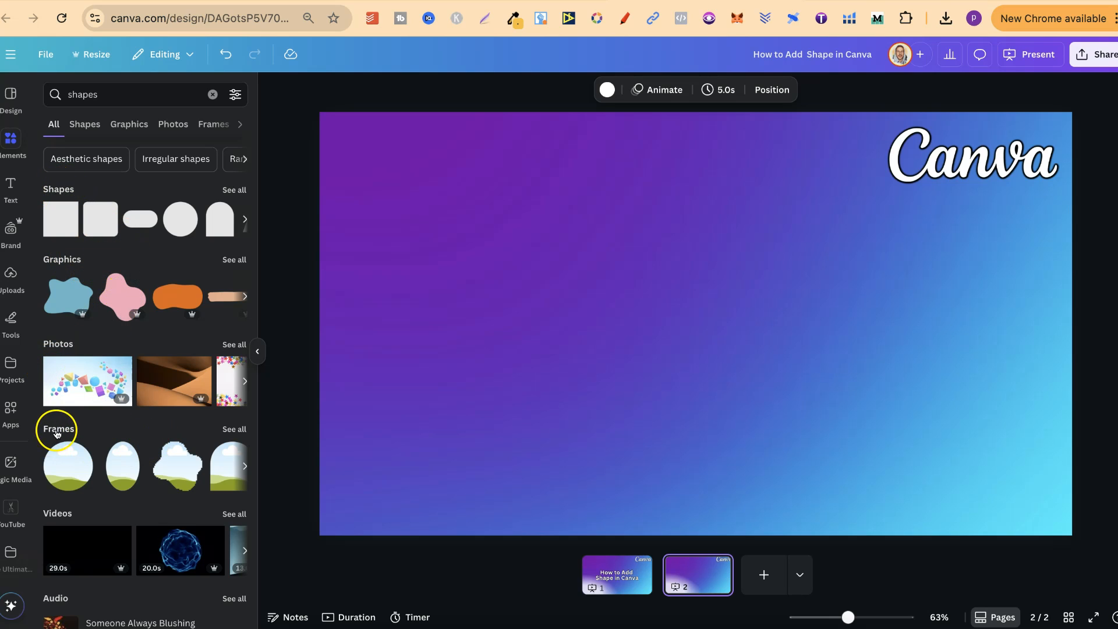
scroll(146, 464, "down", 5)
scroll(154, 372, "up", 5)
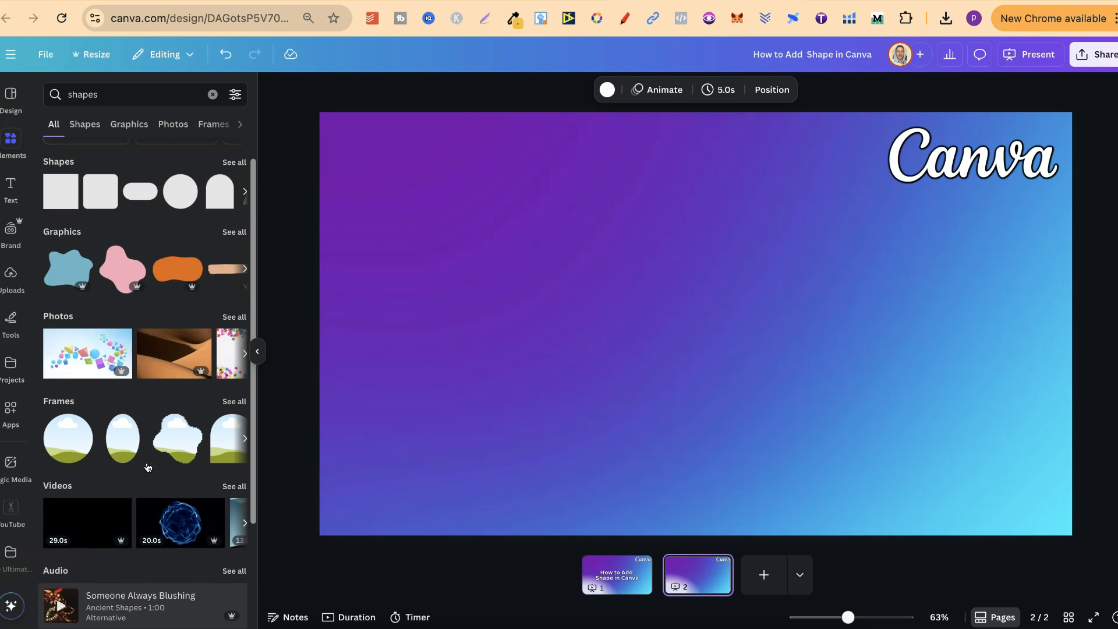
left_click(233, 259)
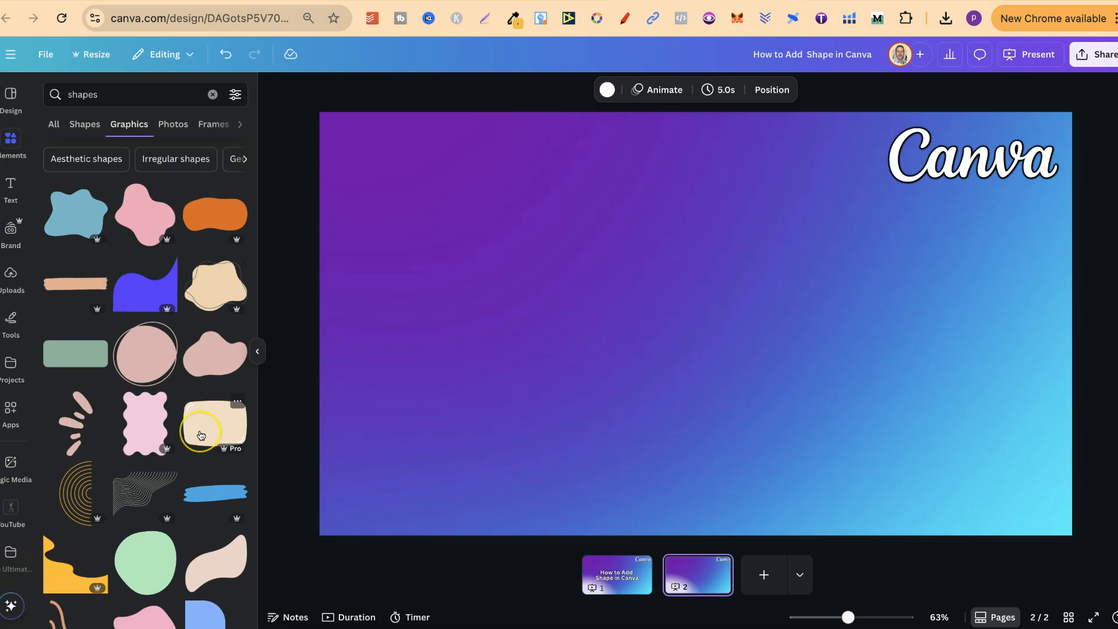
Add the pink circle graphic with the offset outline to the page and recolour it medium blue from the photo colours.
left_click(148, 349)
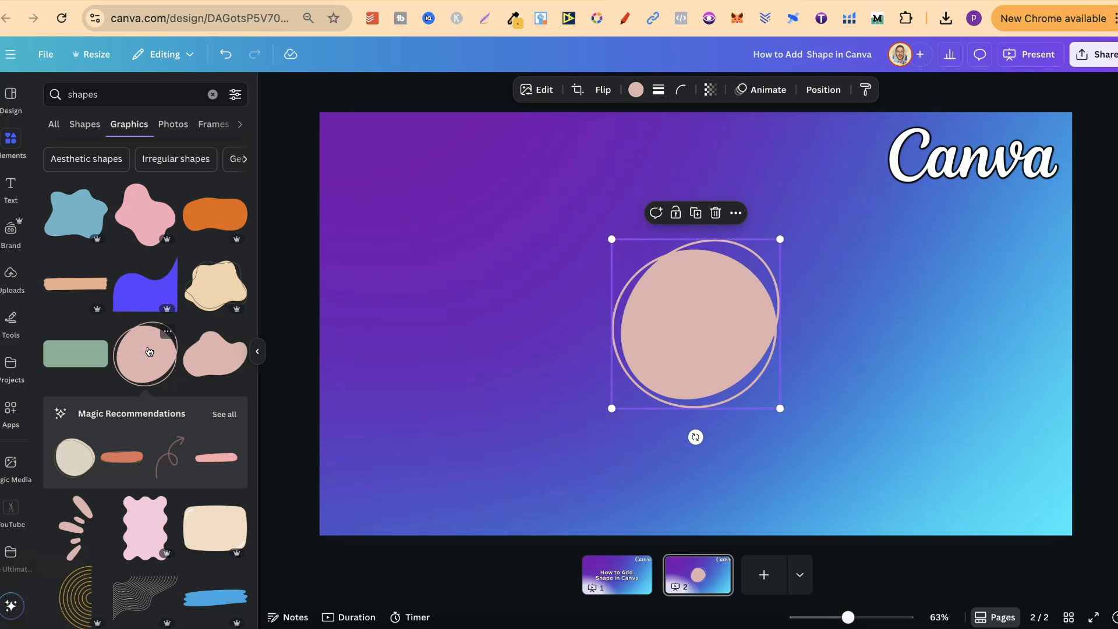
left_click(636, 90)
left_click(163, 324)
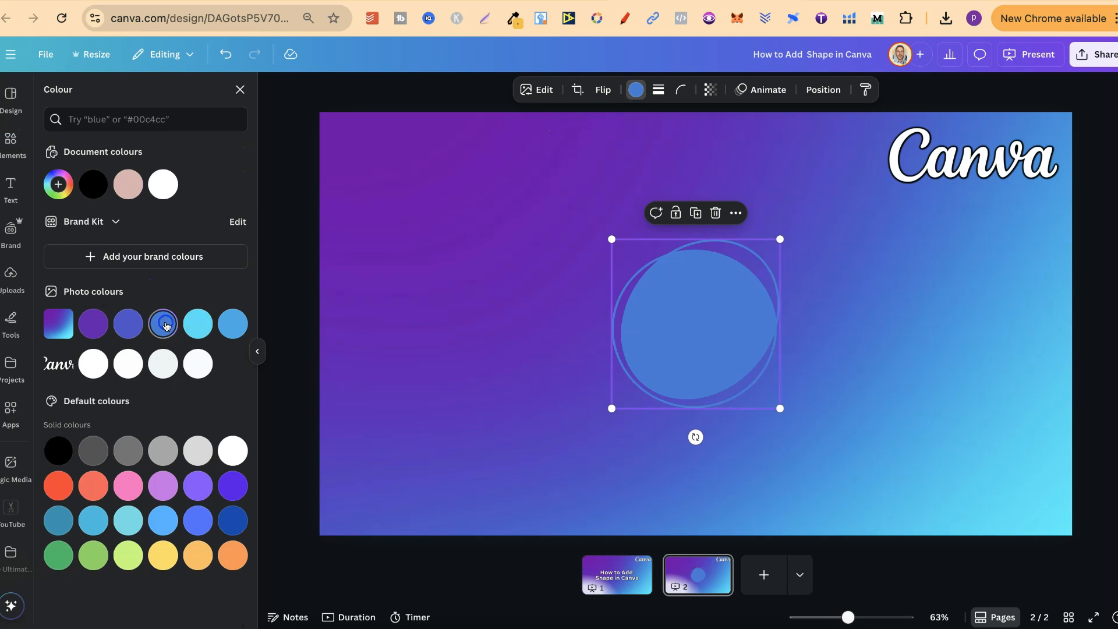
Delete the circle graphic from the page.
left_click(458, 324)
left_click(630, 319)
key("Delete")
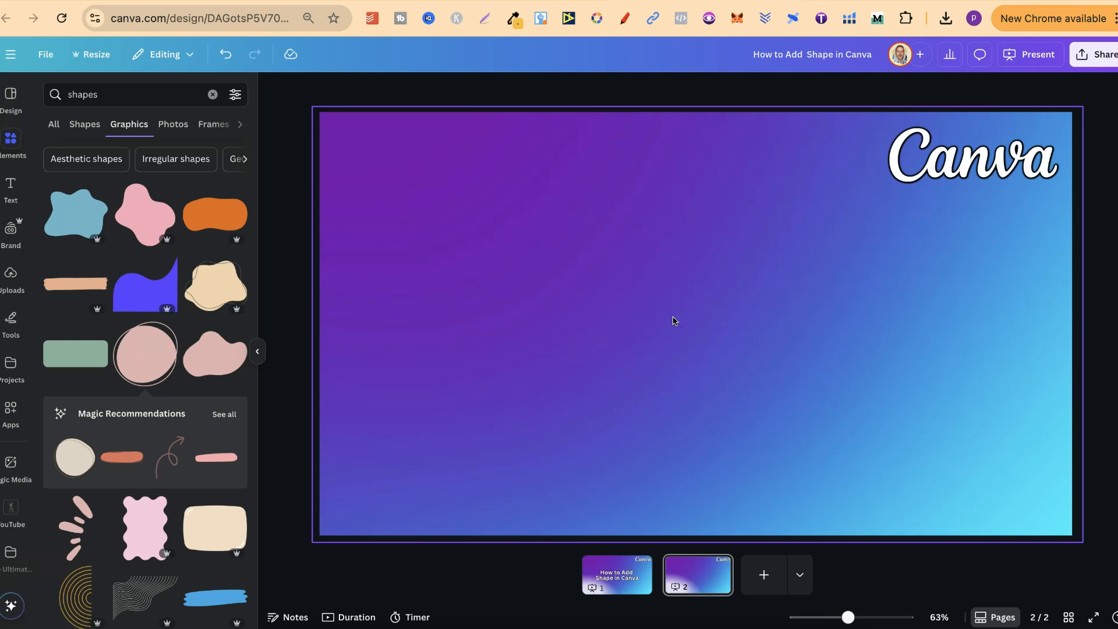
Search the elements library for "square" and clear the search.
left_click(105, 95)
double_click(105, 95)
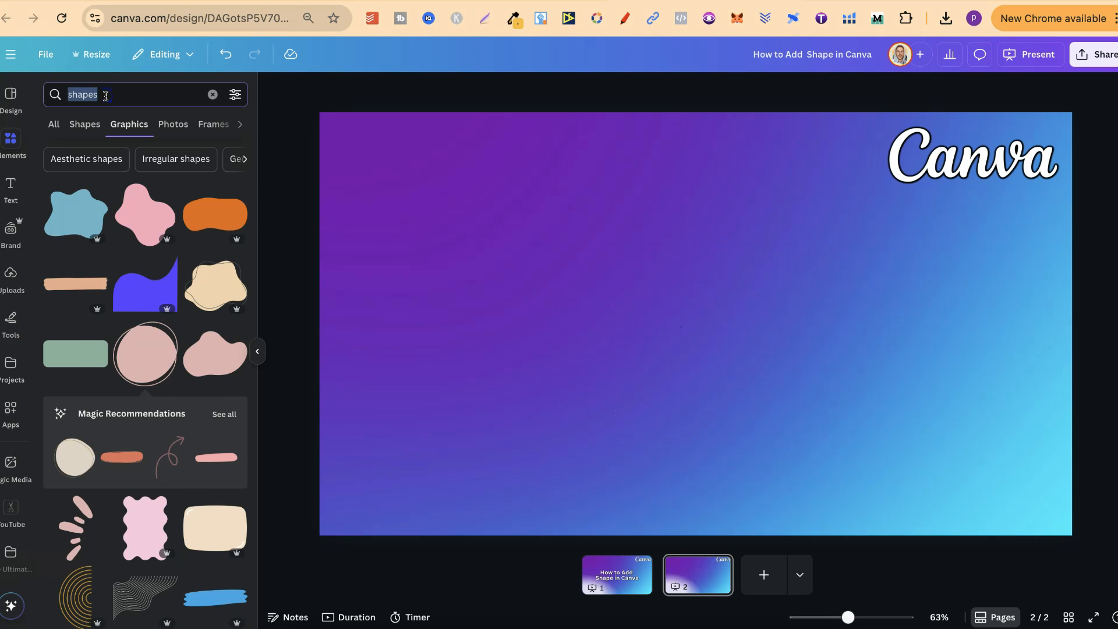
type("square")
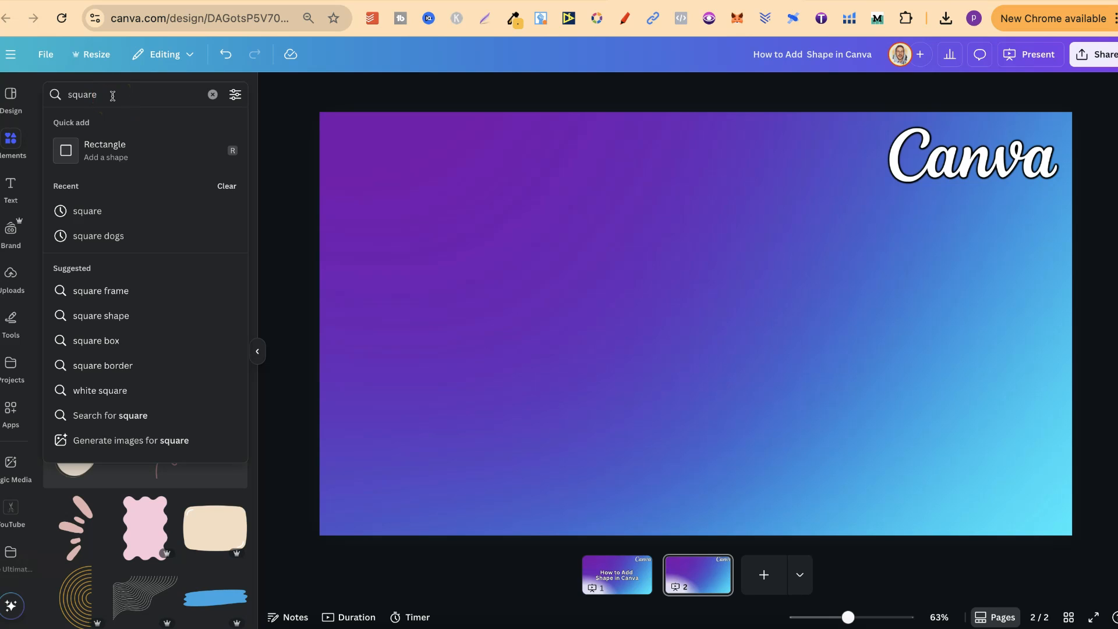
key("Return")
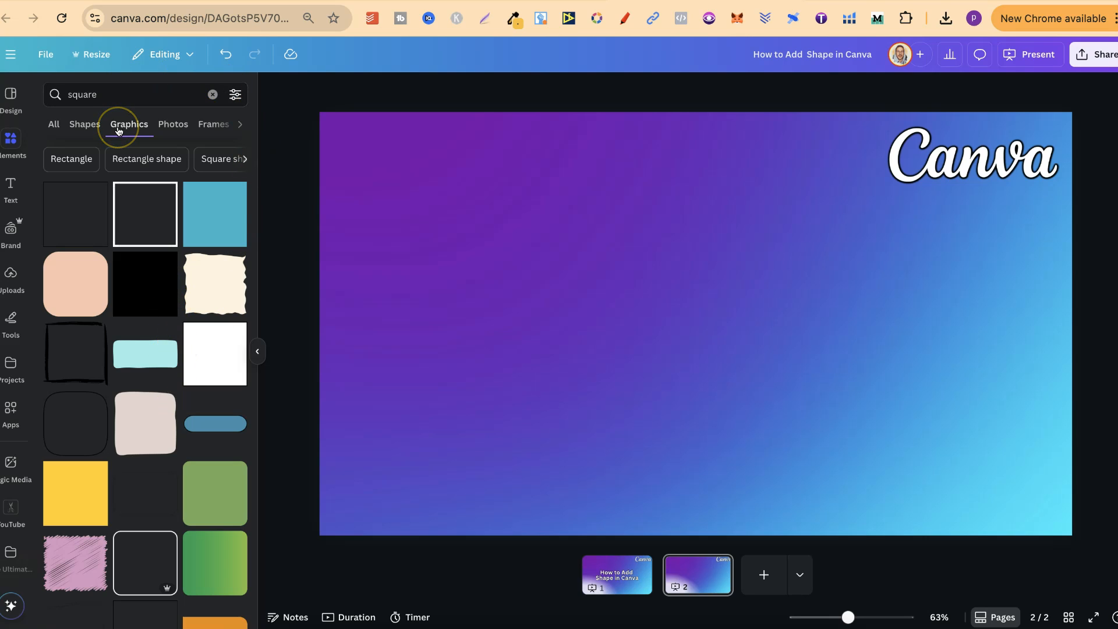
left_click(213, 95)
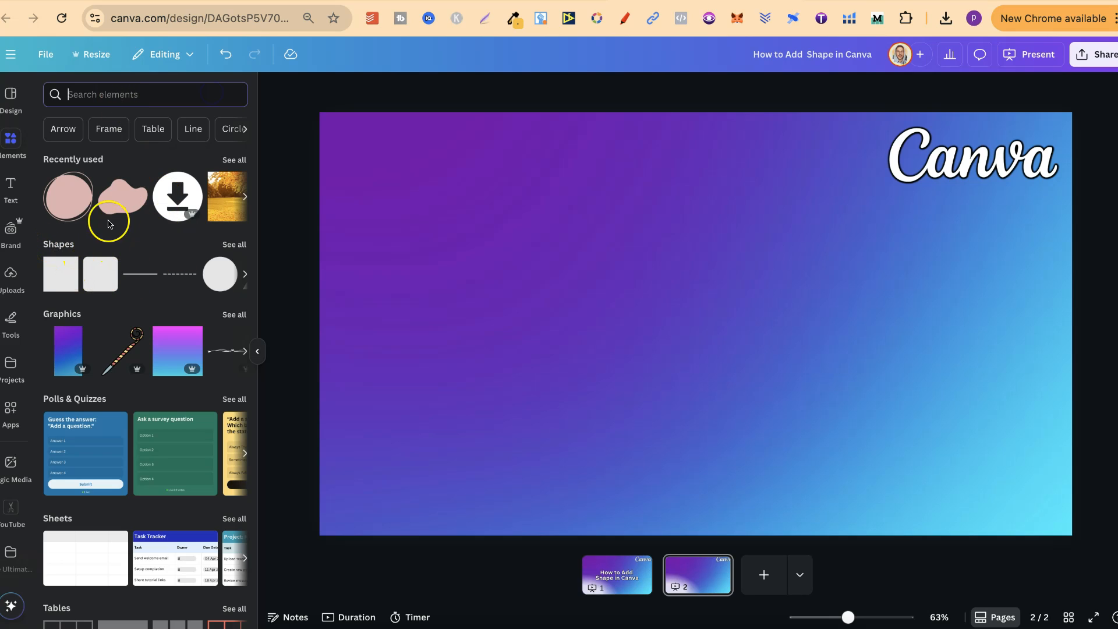
Add an upright triangle from the full shapes collection and enlarge it to about 880 by 770.
left_click(234, 244)
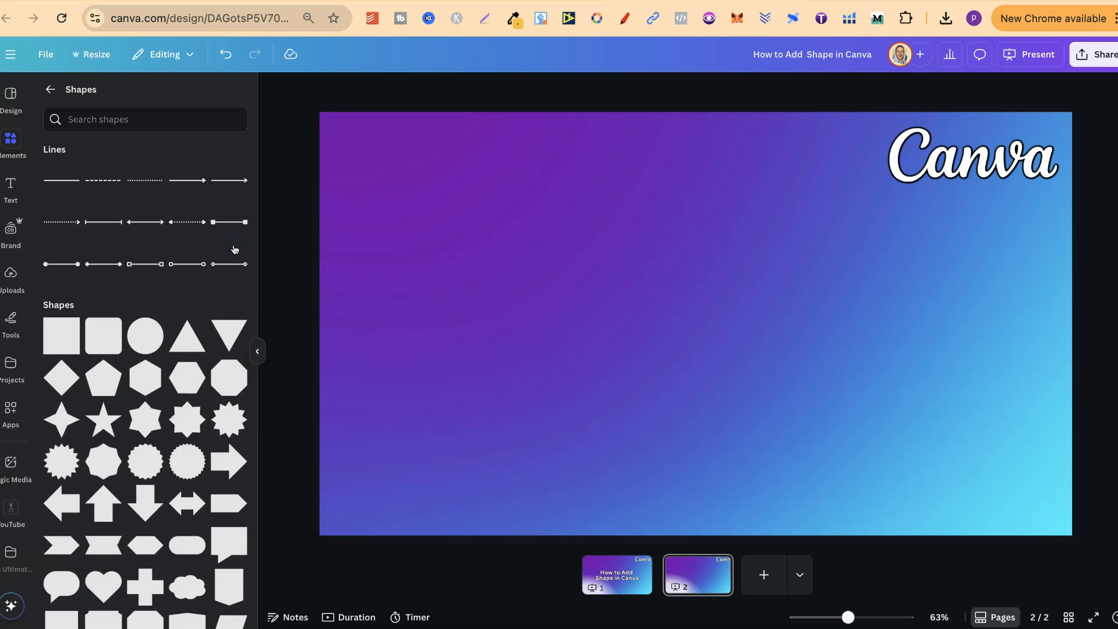
scroll(158, 470, "down", 2)
scroll(164, 473, "up", 1)
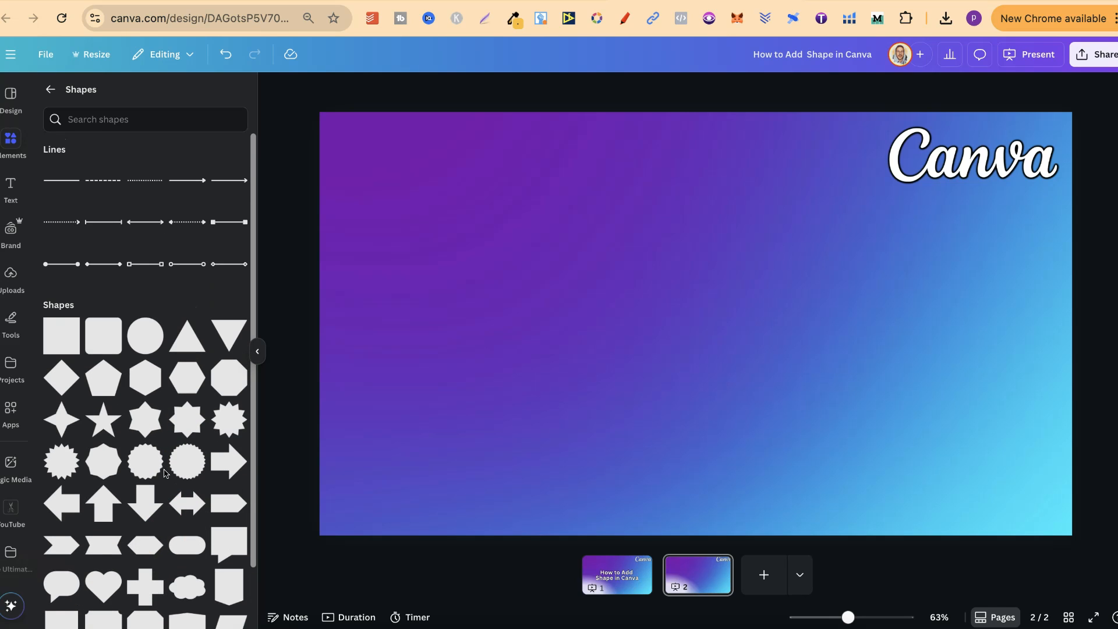
scroll(164, 474, "down", 2)
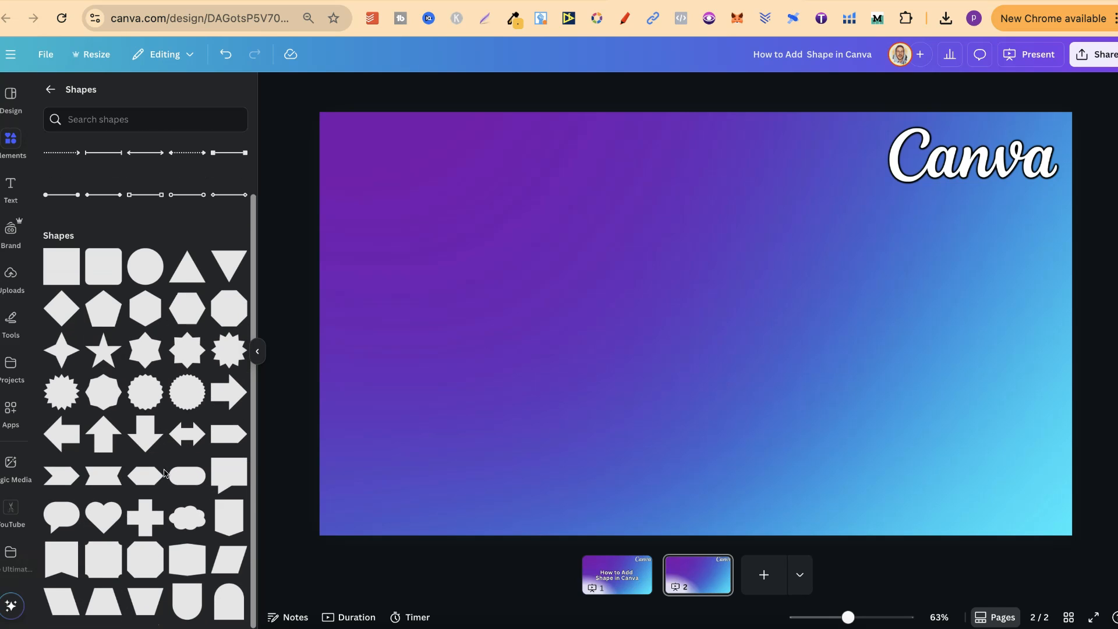
left_click(186, 266)
left_click_drag(629, 379, 493, 452)
left_click_drag(762, 266, 872, 177)
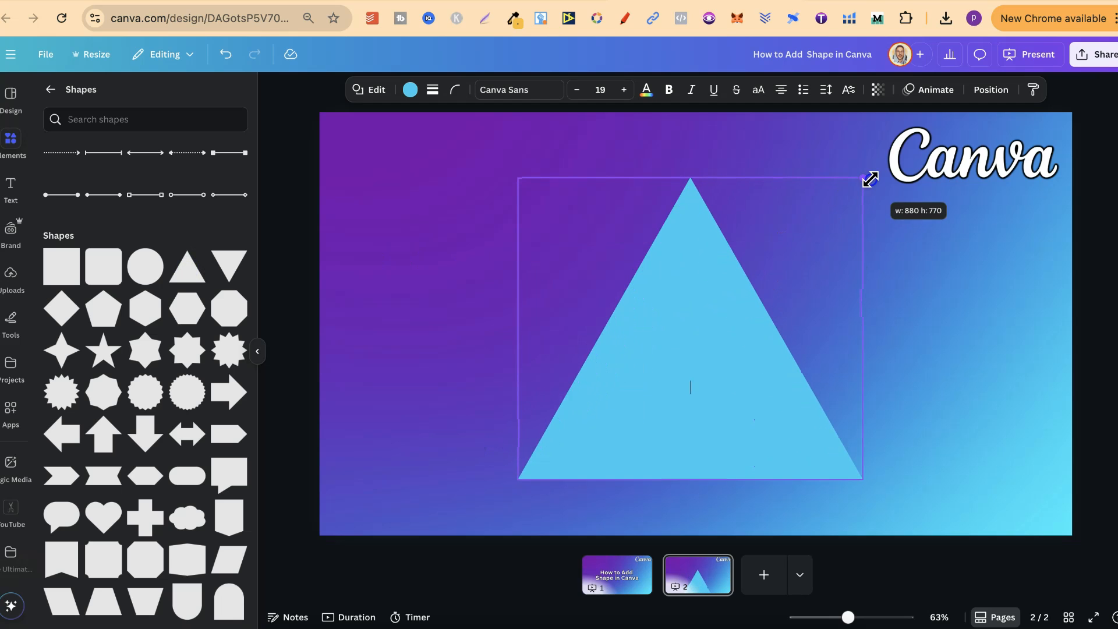
Add a square, place it to the right of the triangle and enlarge it to roughly the triangle's height.
left_click(56, 270)
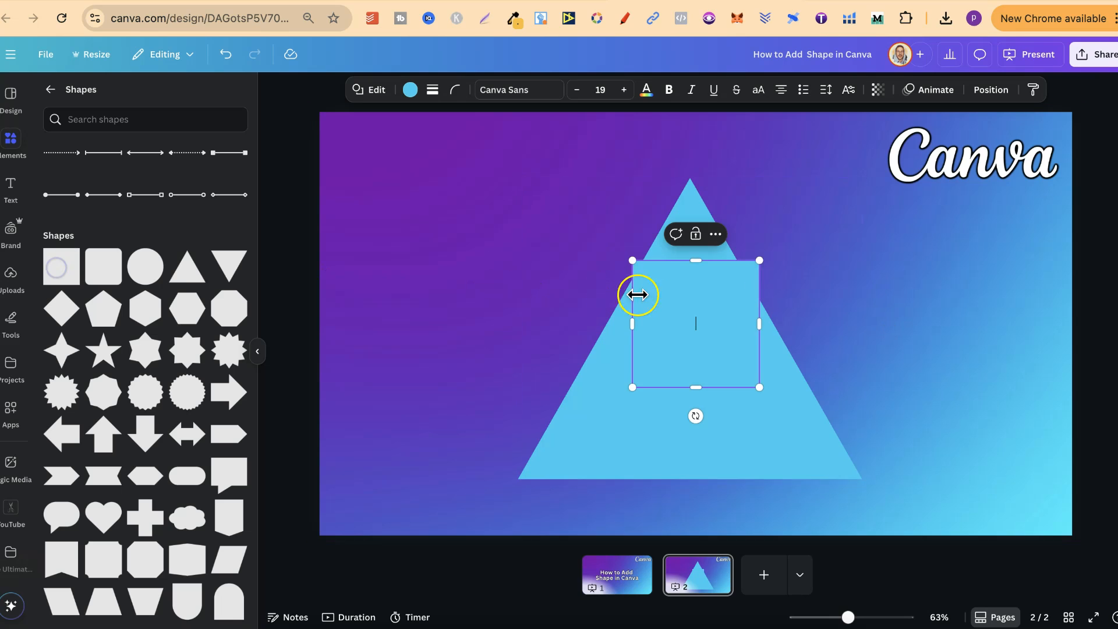
left_click_drag(681, 302, 952, 306)
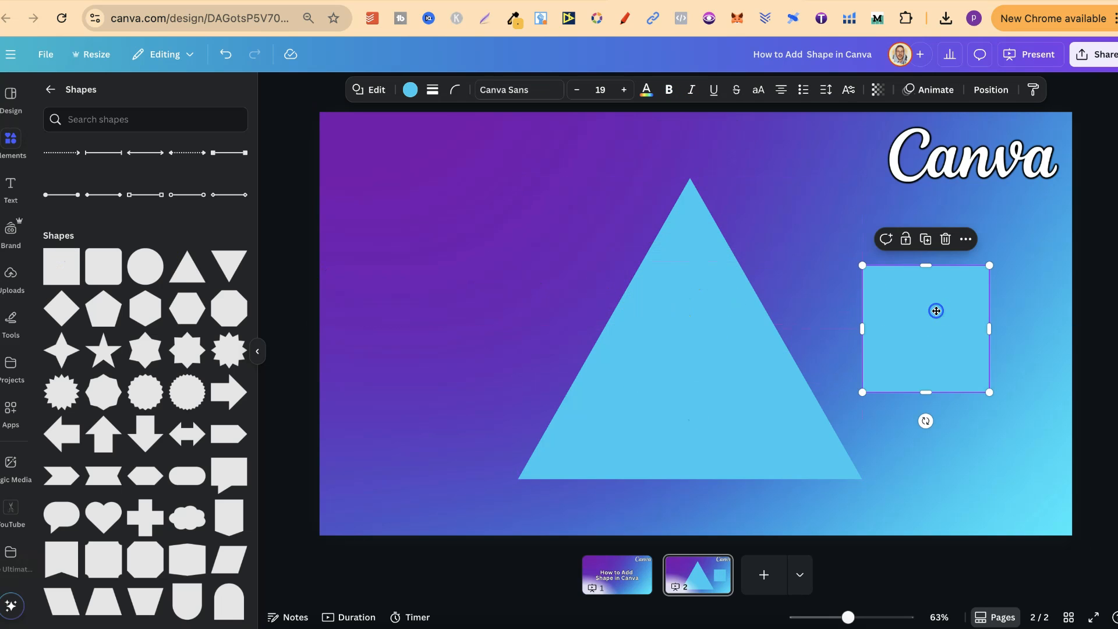
left_click_drag(861, 391, 742, 479)
left_click_drag(990, 262, 1015, 195)
Move the triangle into the left half of the page and shift both shapes slightly down so they sit side by side.
left_click_drag(698, 290, 533, 299)
left_click_drag(931, 280, 930, 294)
left_click_drag(581, 296, 581, 306)
Enter a short sample text inside the square and erase it again.
double_click(849, 338)
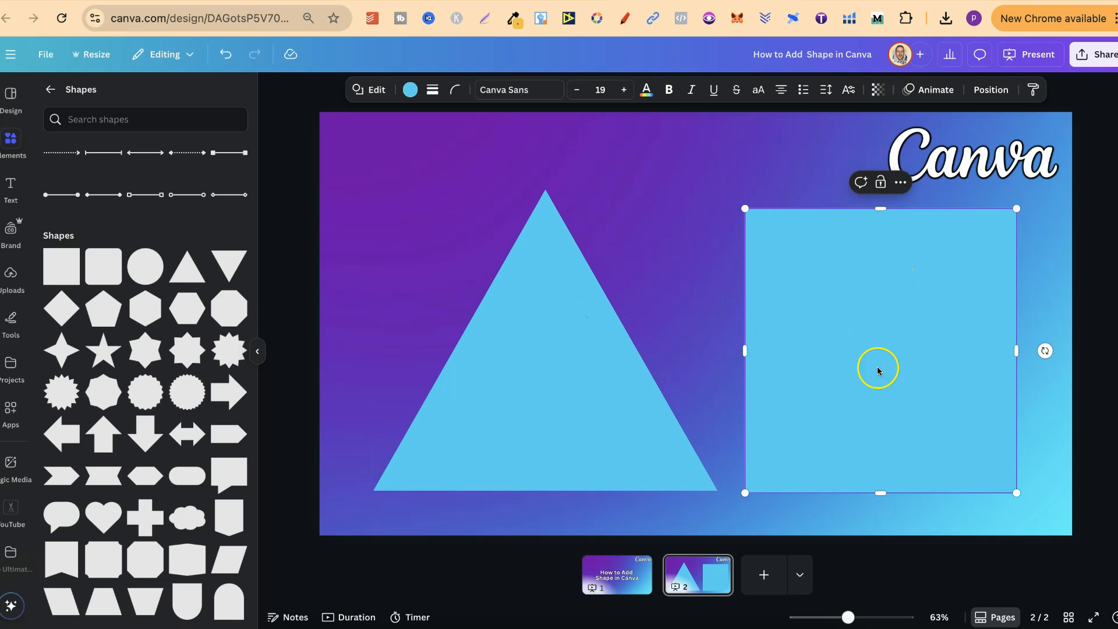
type("h")
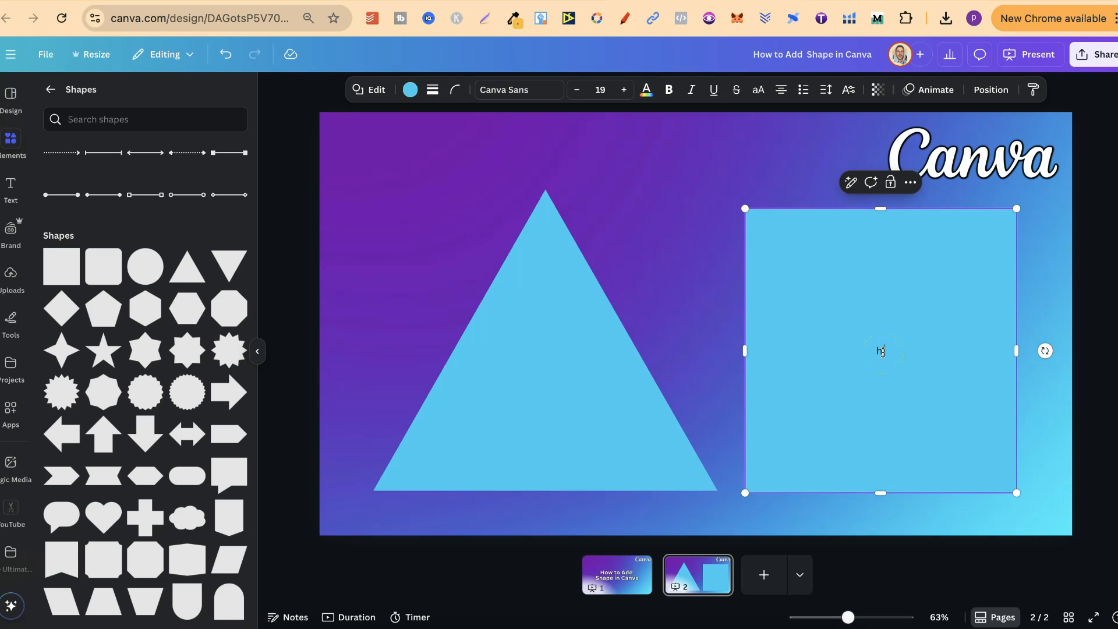
key("BackSpace")
key("BackSpace")
key("BackSpace")
Fill the triangle with the bright red default solid colour.
left_click(713, 264)
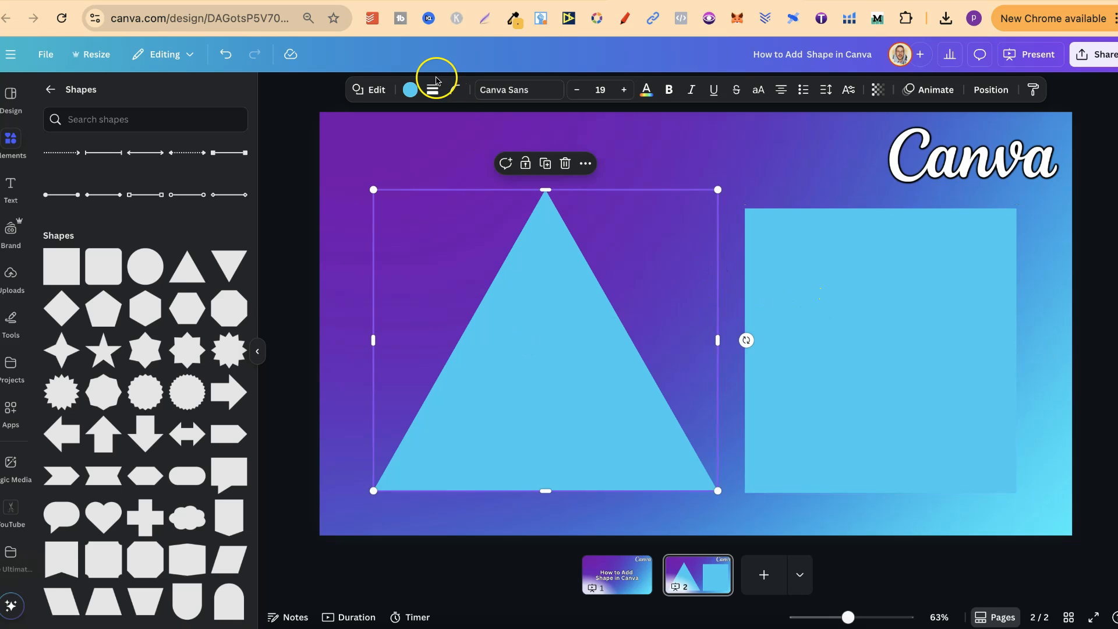
left_click(410, 91)
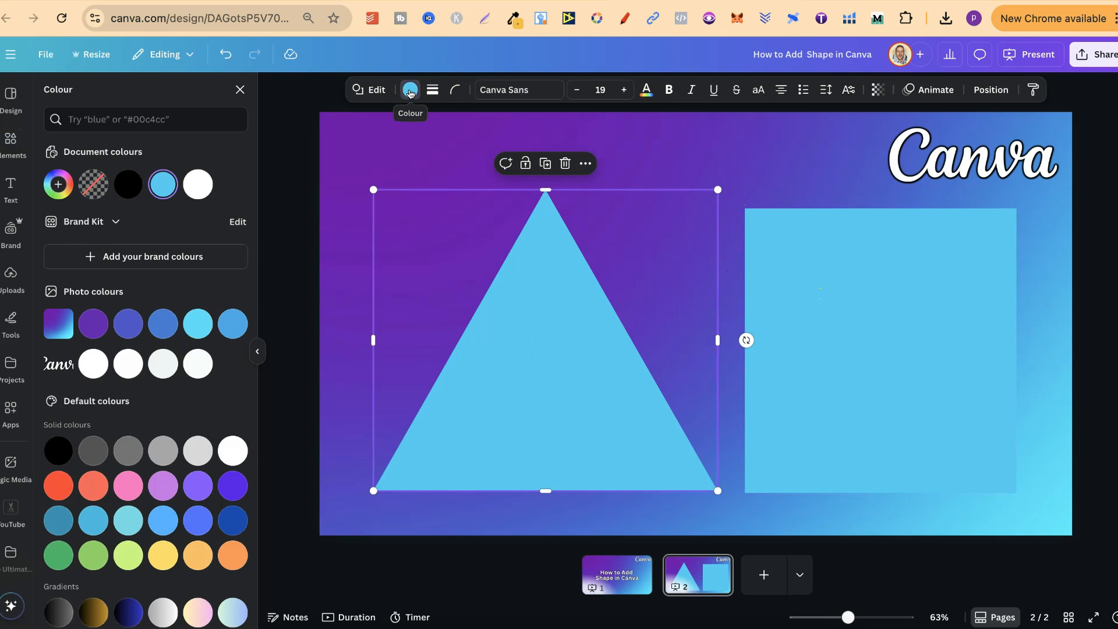
left_click(70, 187)
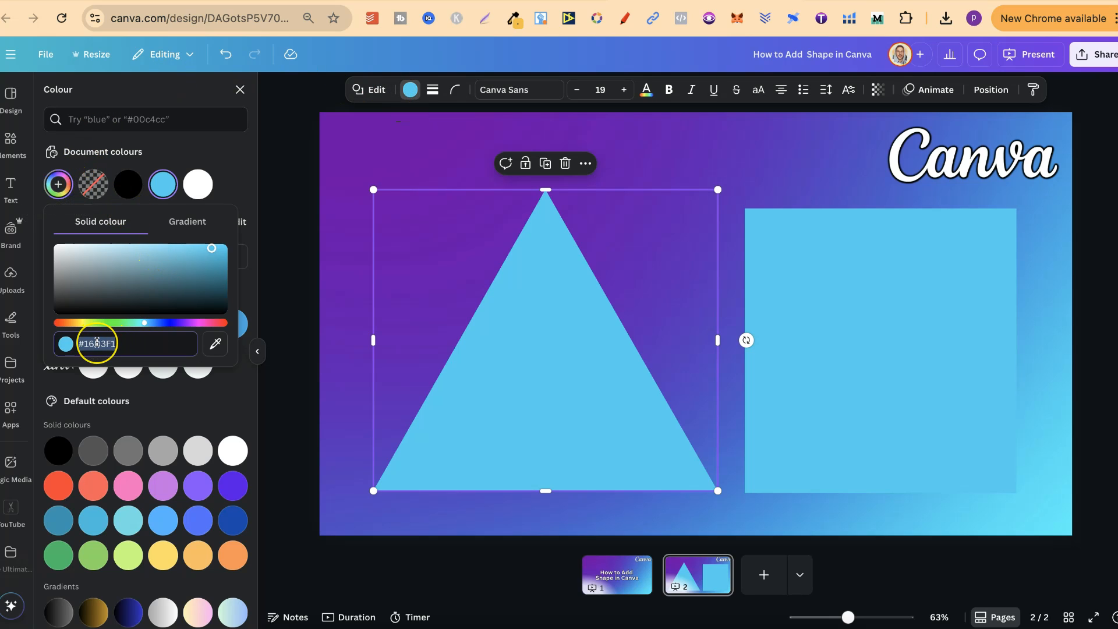
left_click(158, 432)
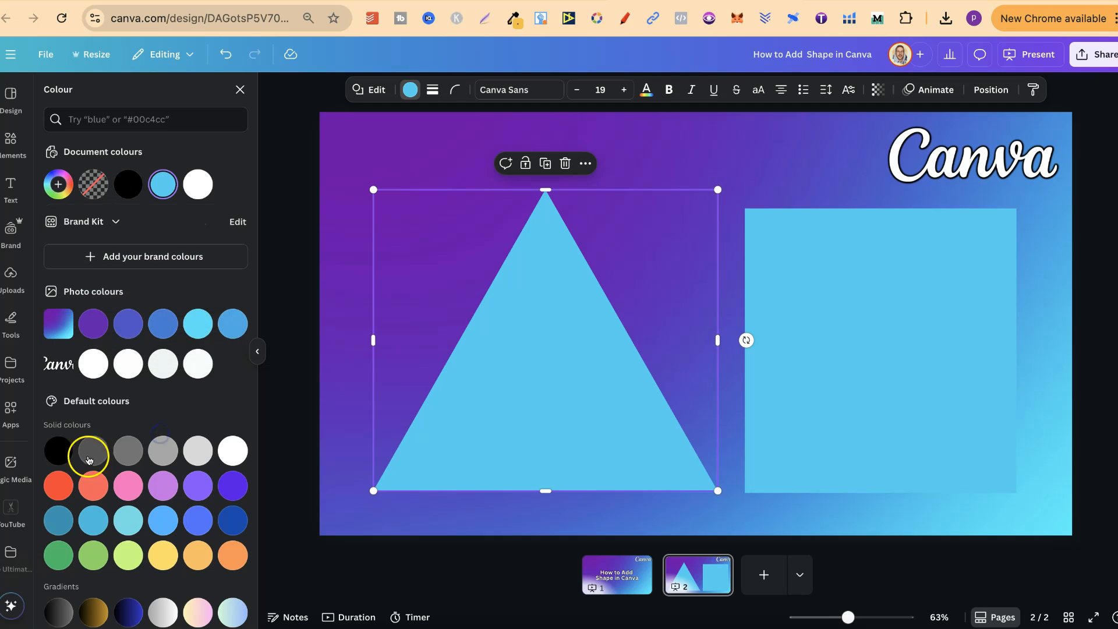
left_click(57, 492)
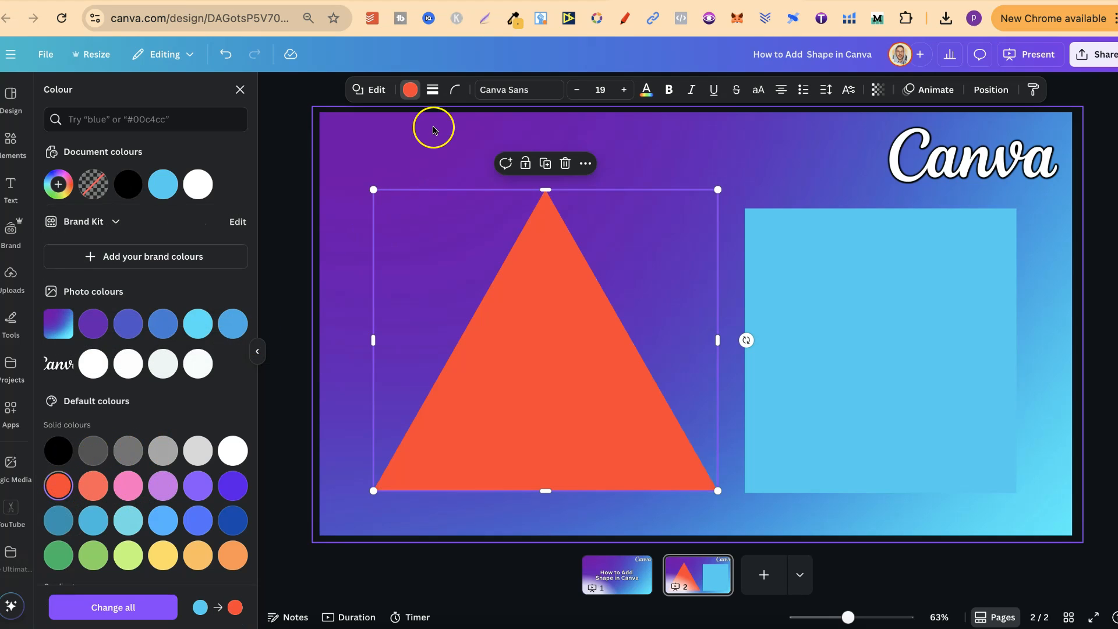
Give the triangle a short-dashed outline with a stroke weight of 16 and set its corner rounding to 89.
left_click(434, 90)
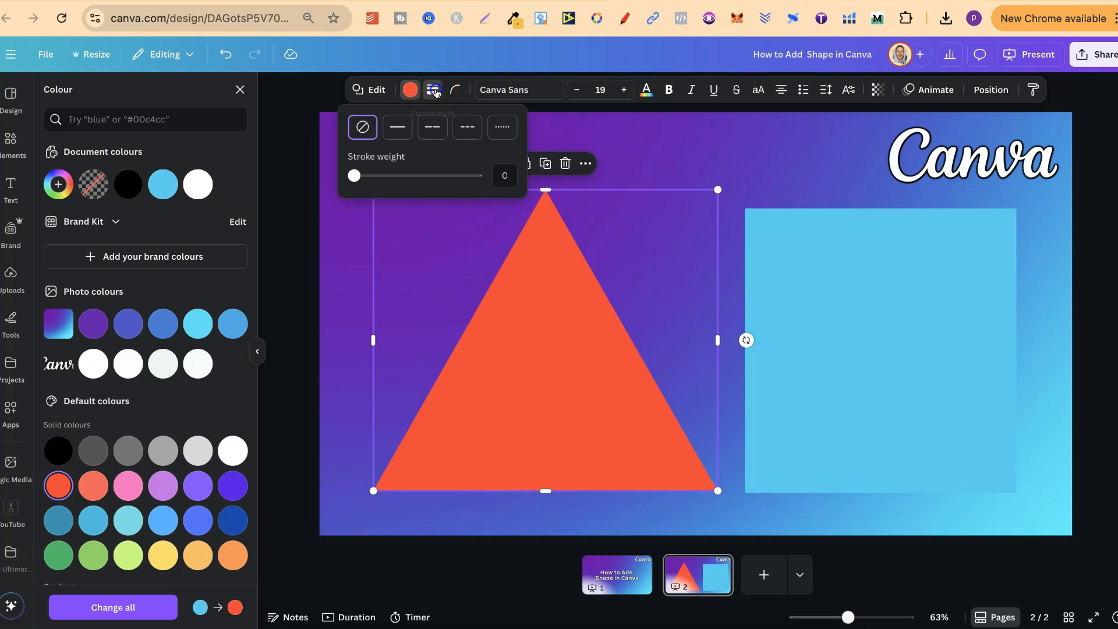
left_click(399, 127)
left_click(432, 127)
left_click(472, 125)
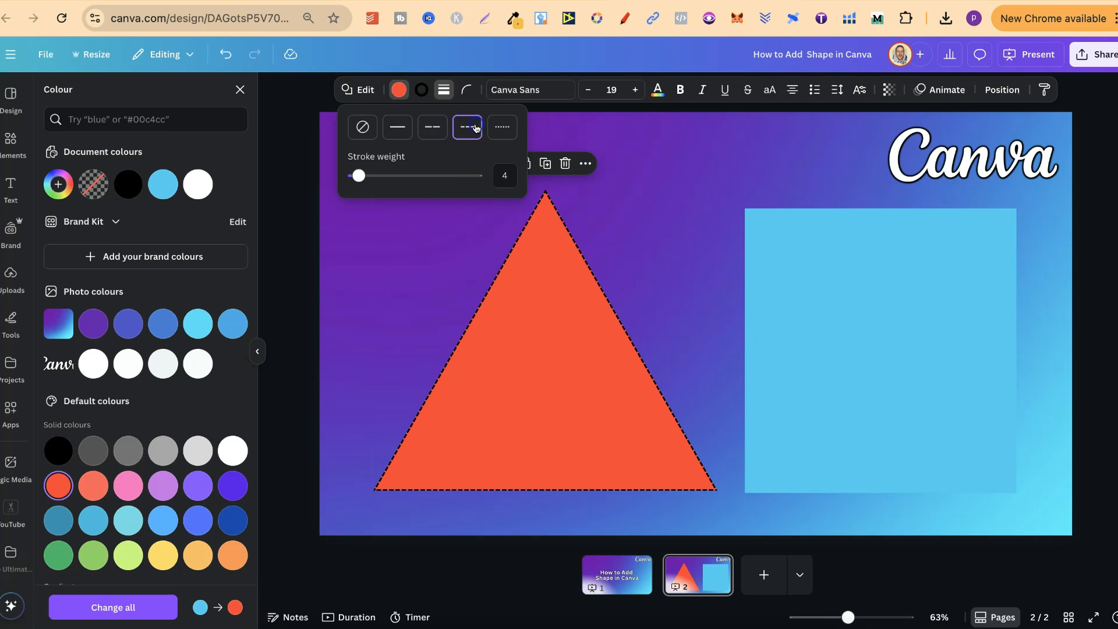
left_click_drag(367, 178, 373, 178)
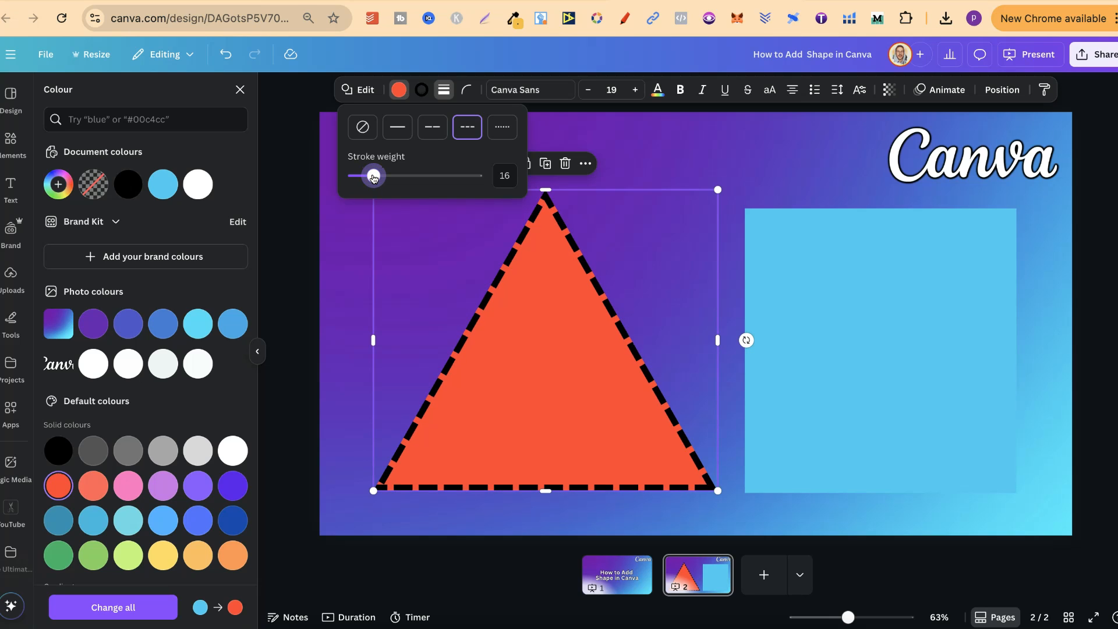
left_click(466, 91)
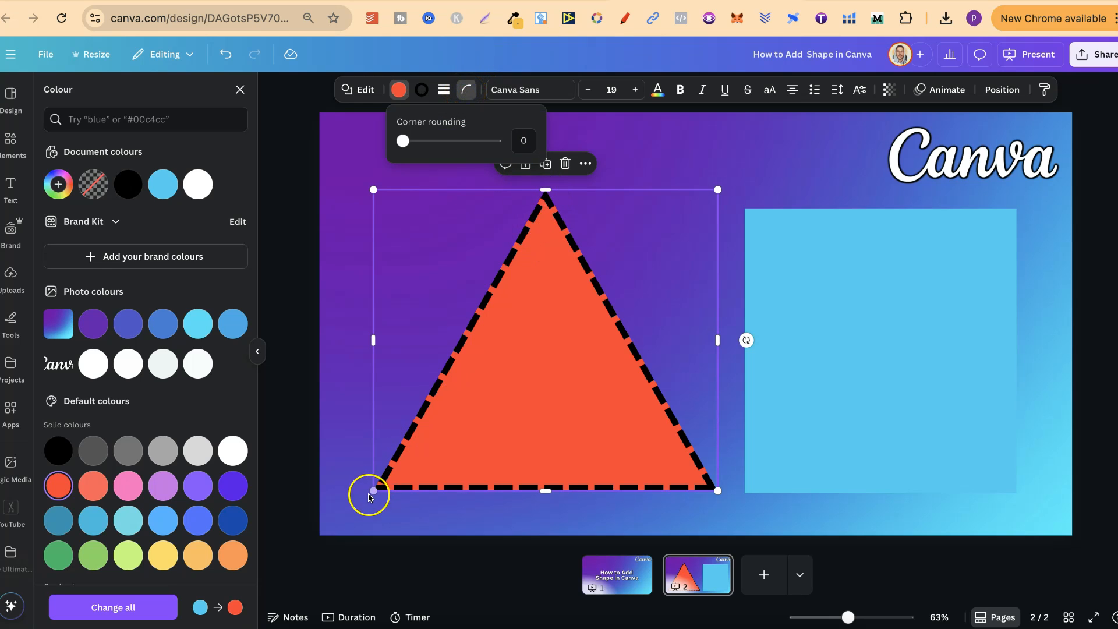
left_click_drag(402, 140, 486, 140)
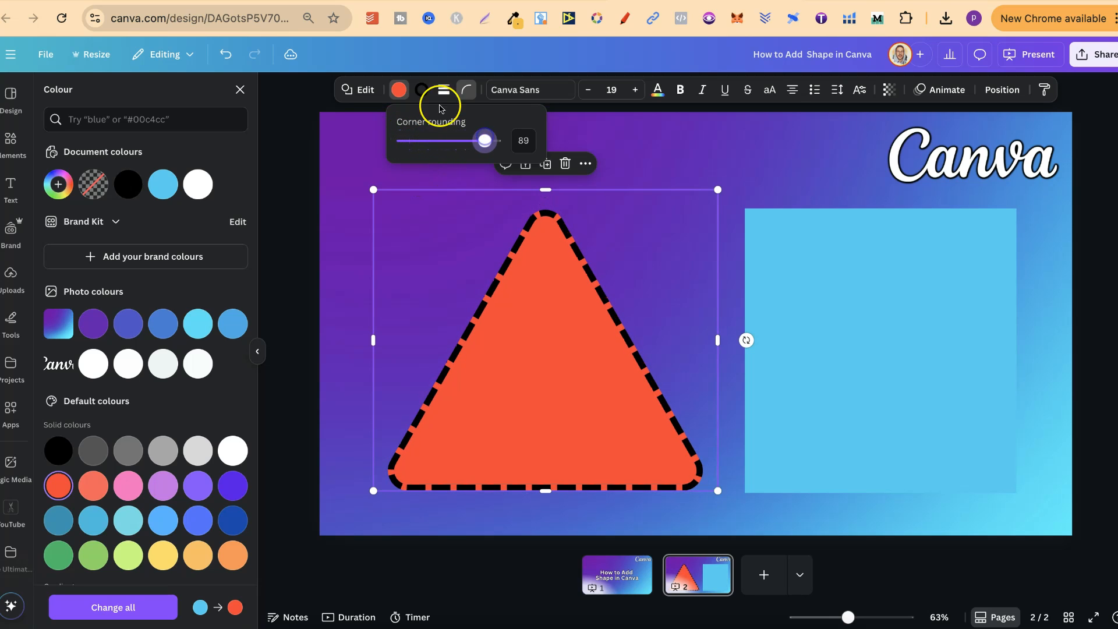
Try the triangle without an outline and with corner rounding 100, and undo both changes.
left_click(443, 89)
left_click(368, 132)
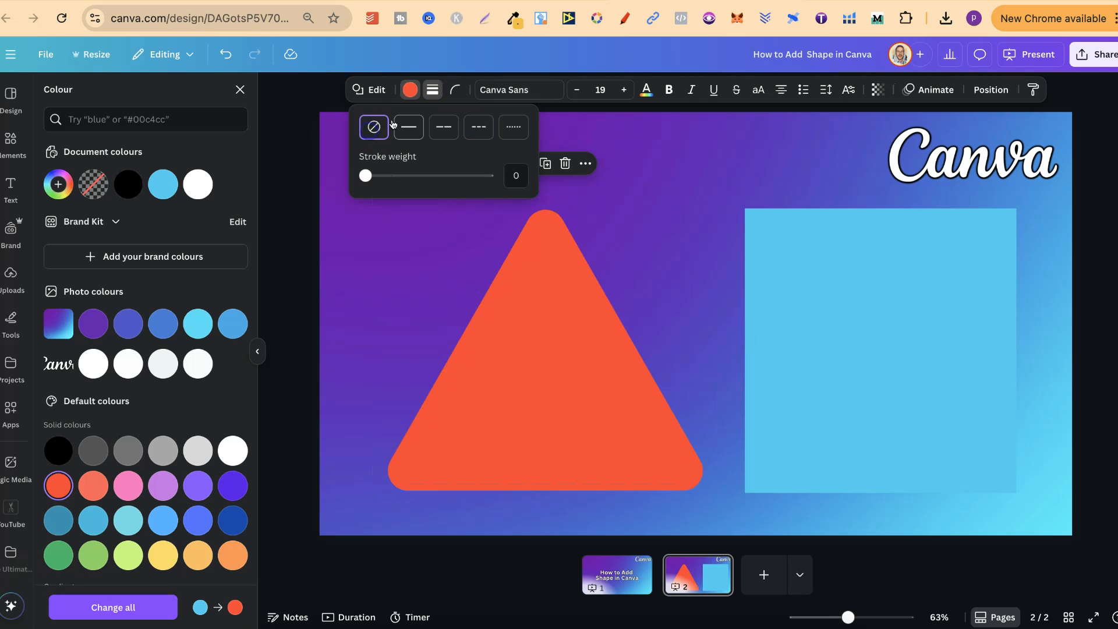
left_click(460, 88)
mouse_move(473, 141)
left_mouse_down()
mouse_move(482, 148)
mouse_move(438, 147)
mouse_move(485, 143)
mouse_move(429, 144)
mouse_move(484, 143)
left_mouse_up()
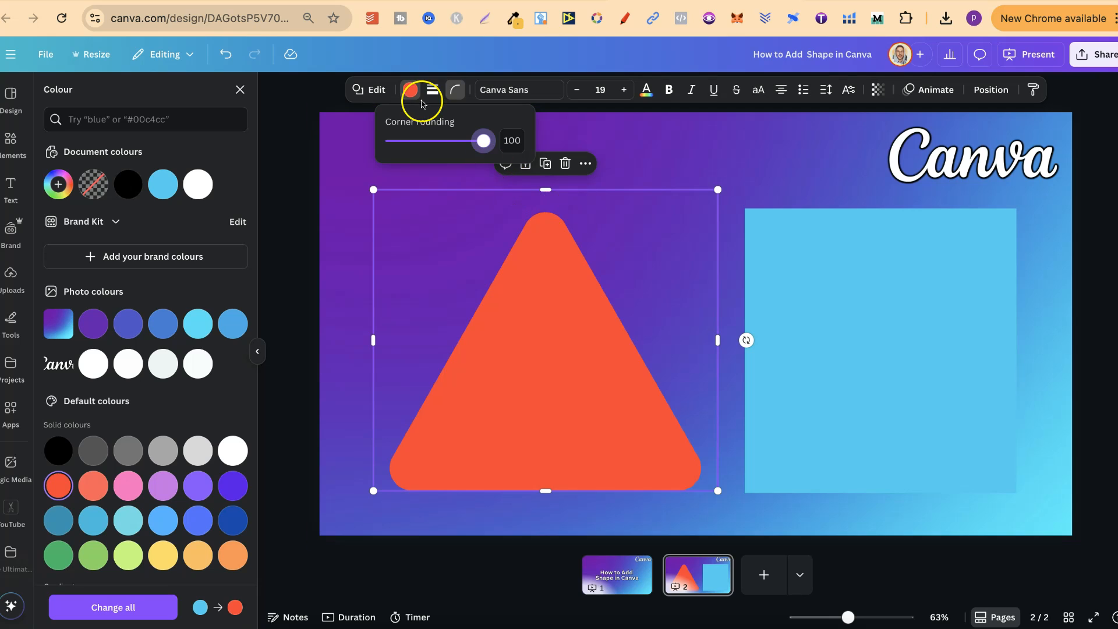
left_click(226, 55)
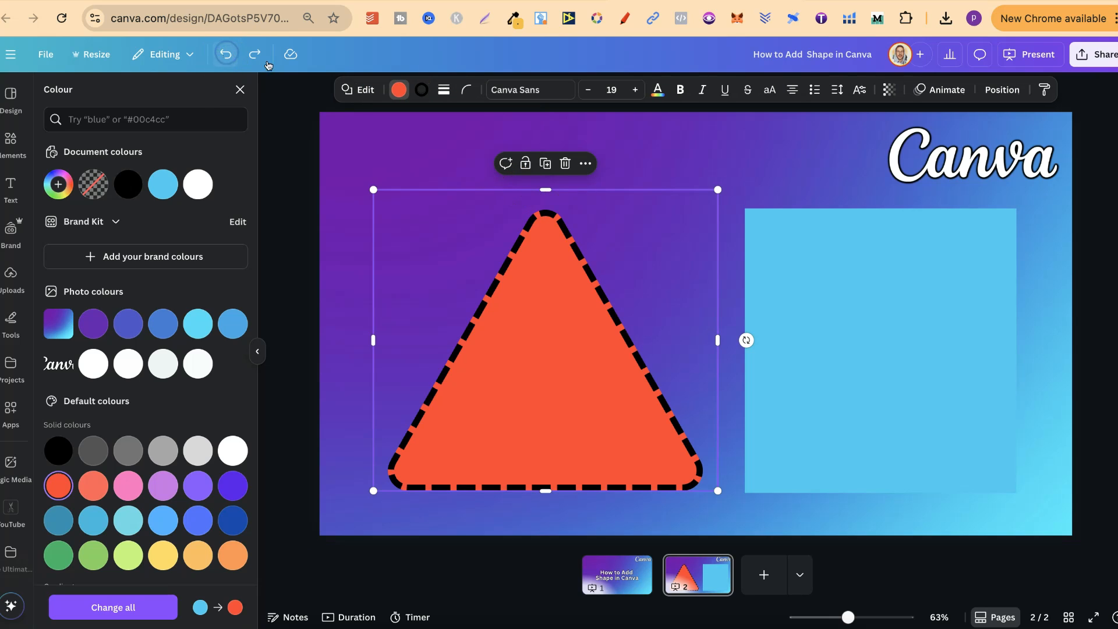
Remove the blue square's fill by setting its colour to no colour.
left_click(889, 373)
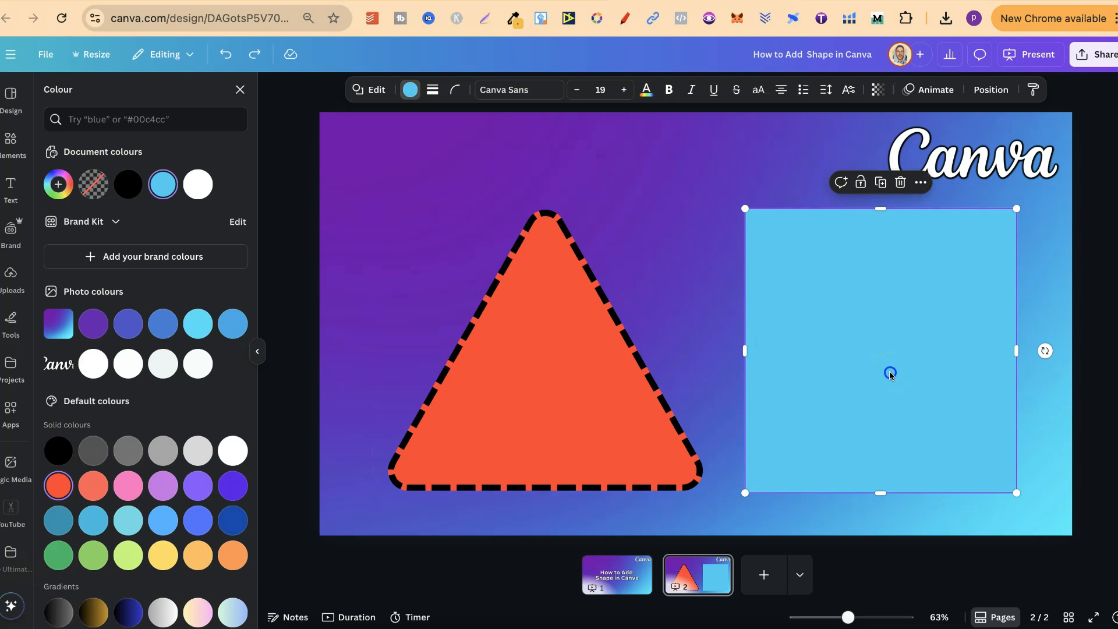
left_click(918, 239)
left_click(856, 342)
left_click(411, 92)
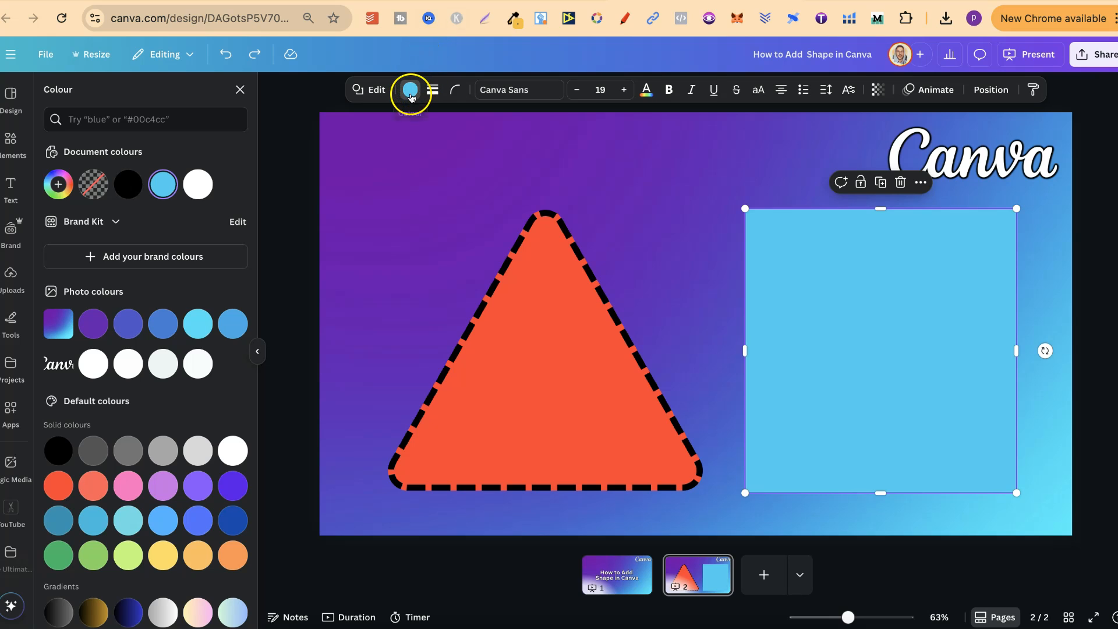
left_click(411, 91)
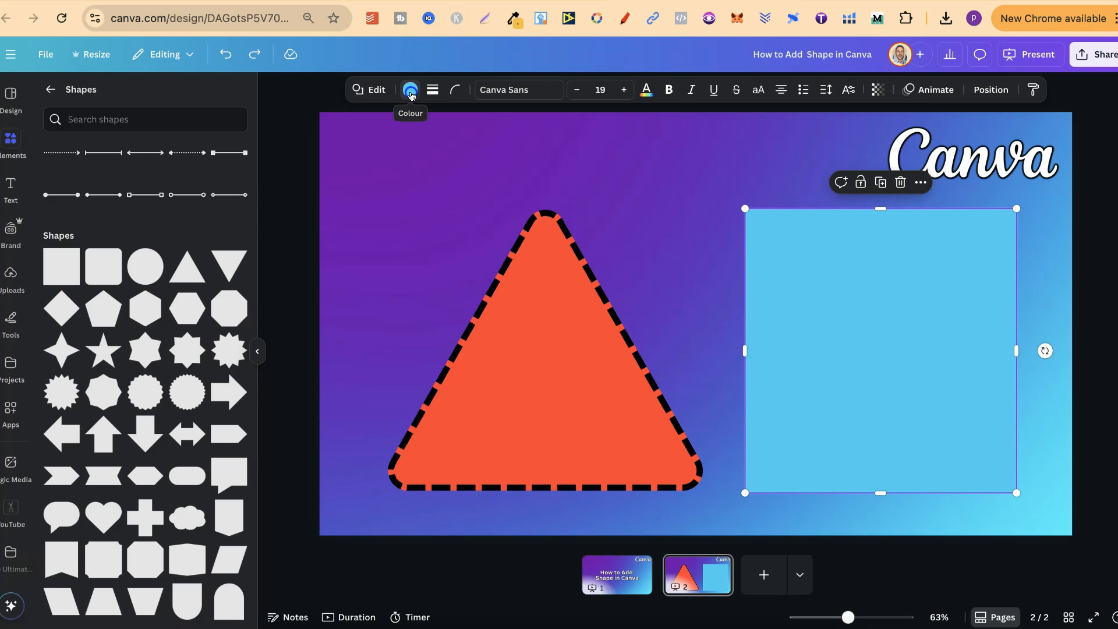
left_click(411, 91)
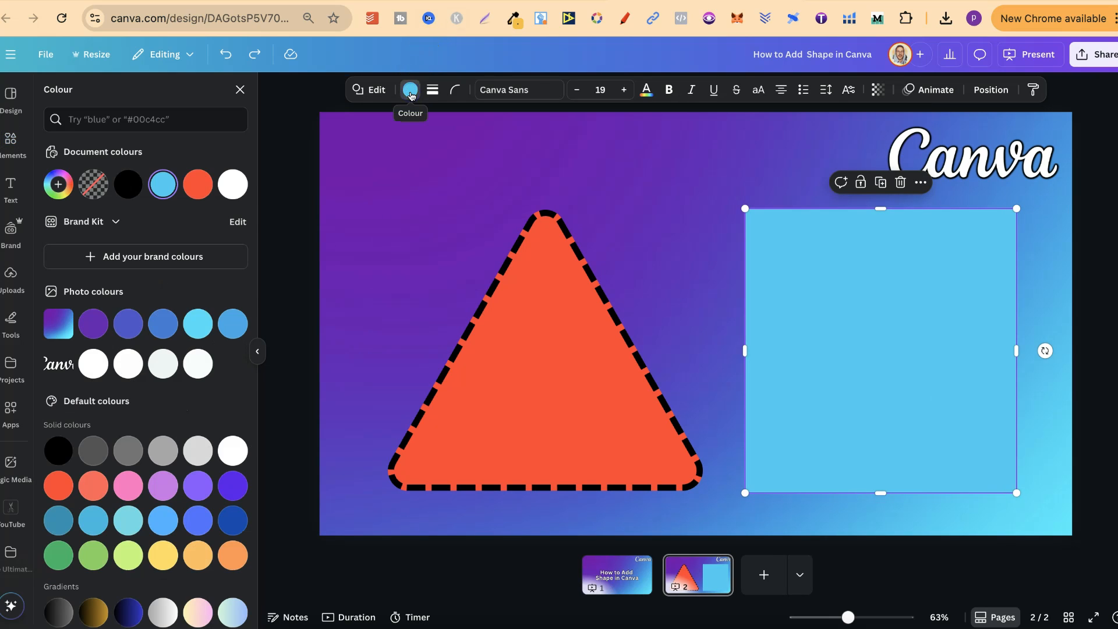
left_click(95, 186)
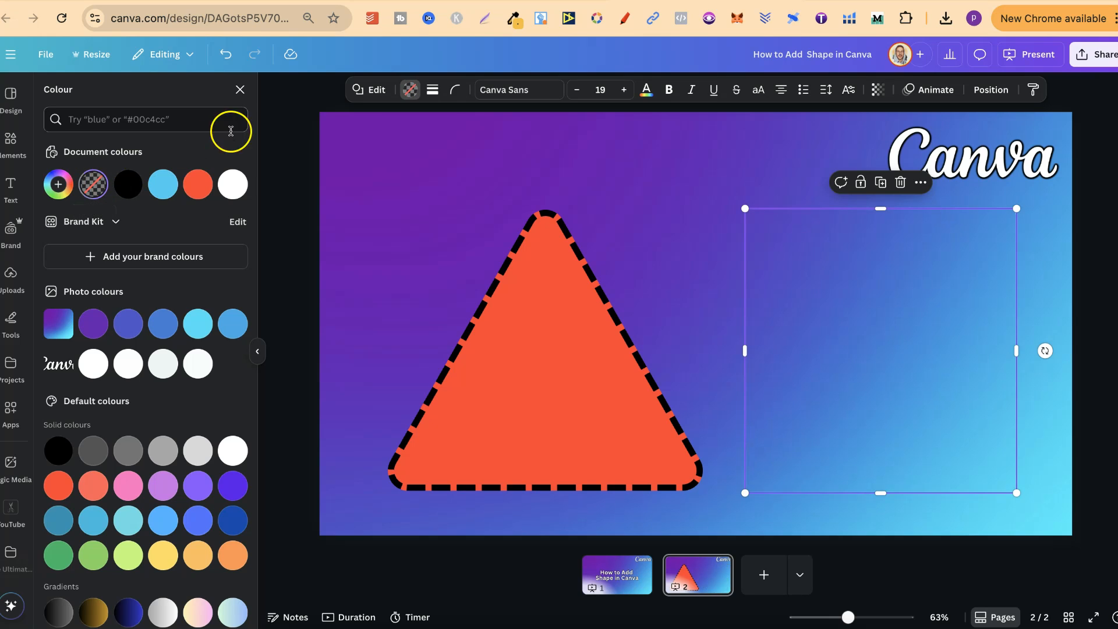
Give the unfilled square a solid outline with a stroke weight of 26 and set its corner rounding to 62.
left_click(432, 90)
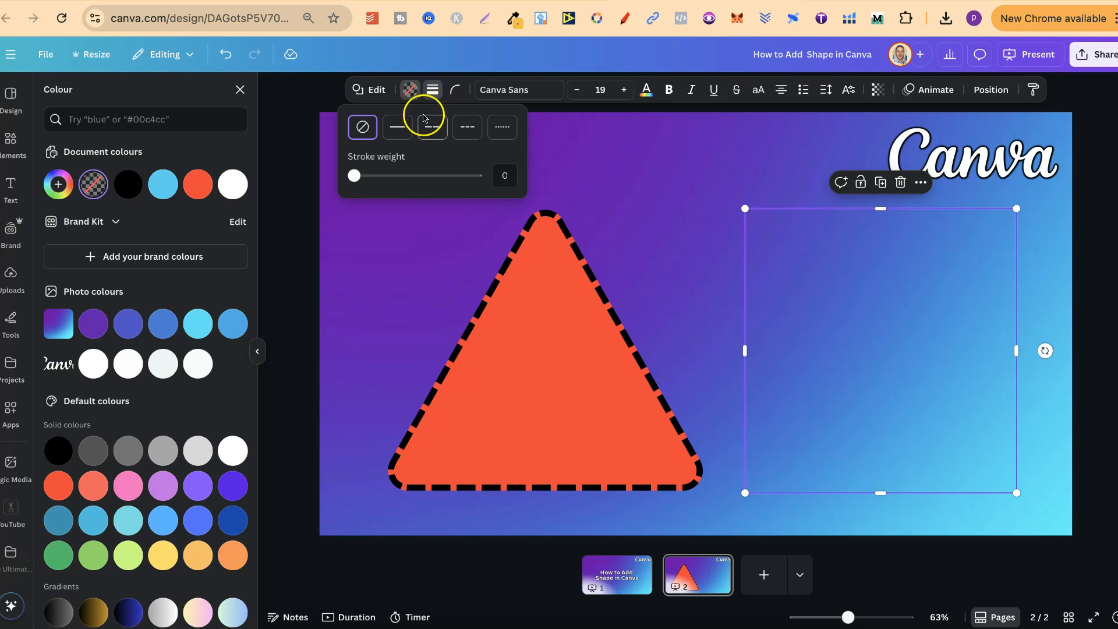
left_click(398, 127)
left_click_drag(357, 174, 385, 178)
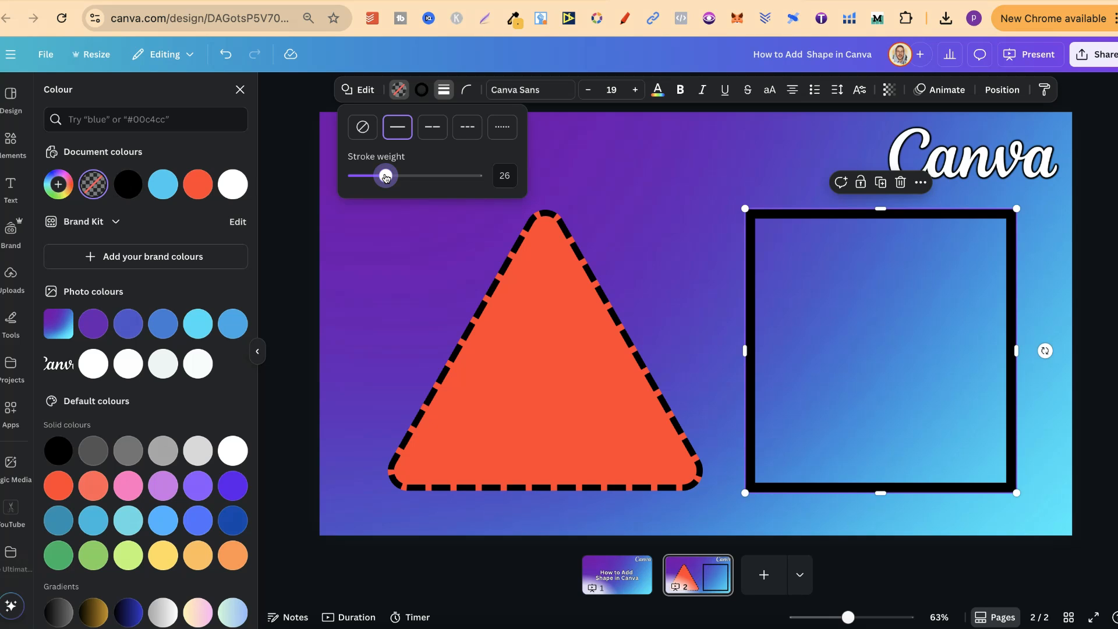
left_click(467, 89)
left_click_drag(400, 140, 460, 141)
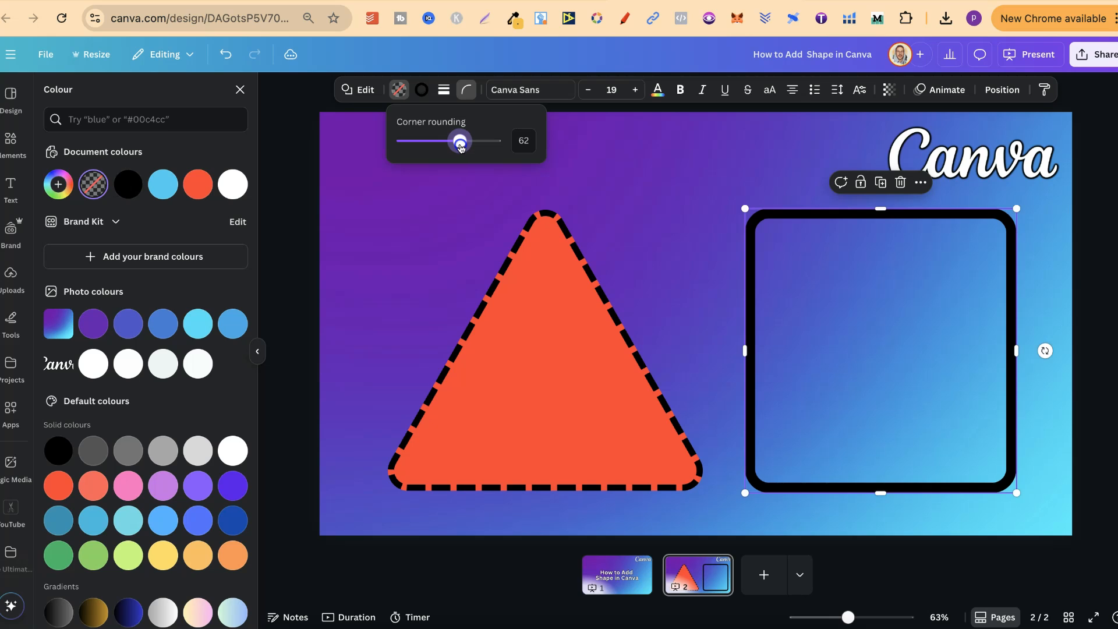
Colour the square's outline bright red and move the square slightly left towards the triangle, then collapse the colour options and deselect it.
left_click(423, 91)
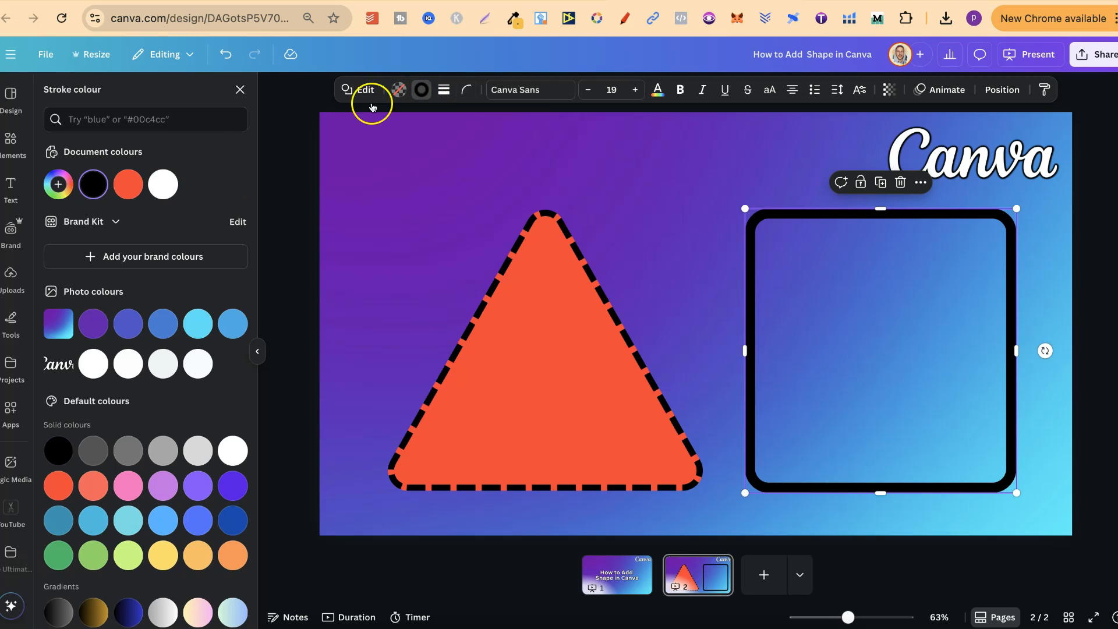
left_click(128, 184)
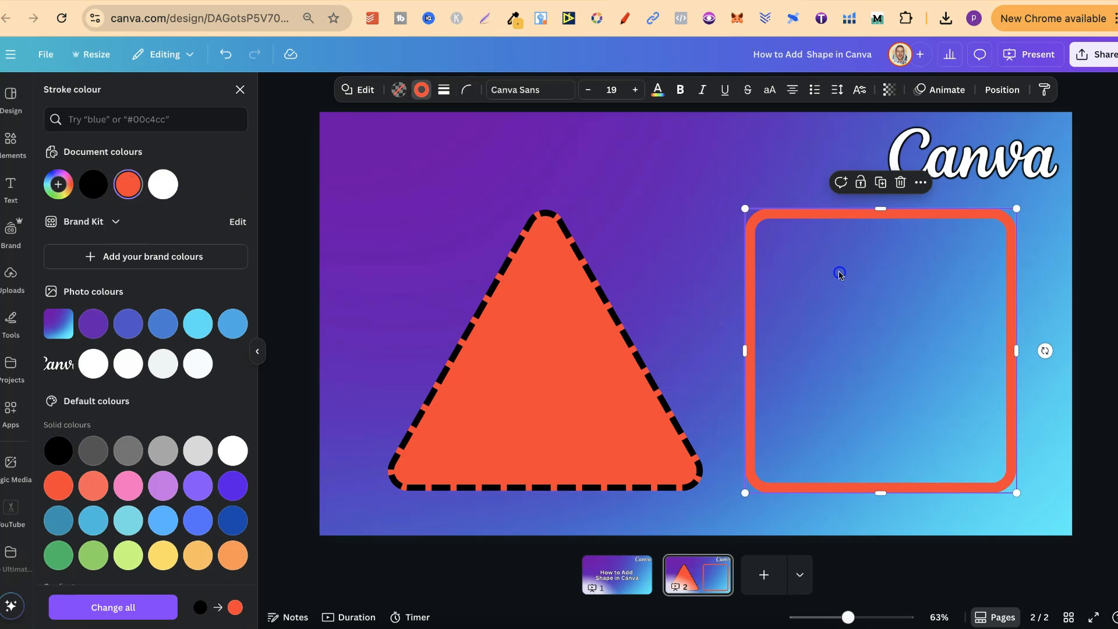
left_click_drag(839, 275, 828, 273)
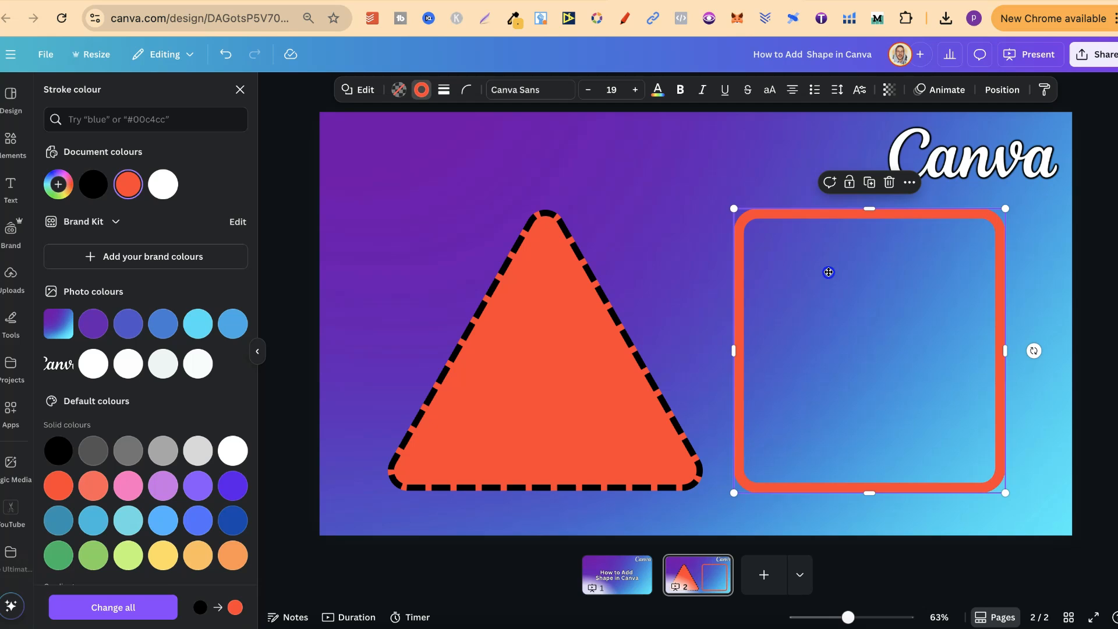
left_click(261, 351)
left_click(1018, 321)
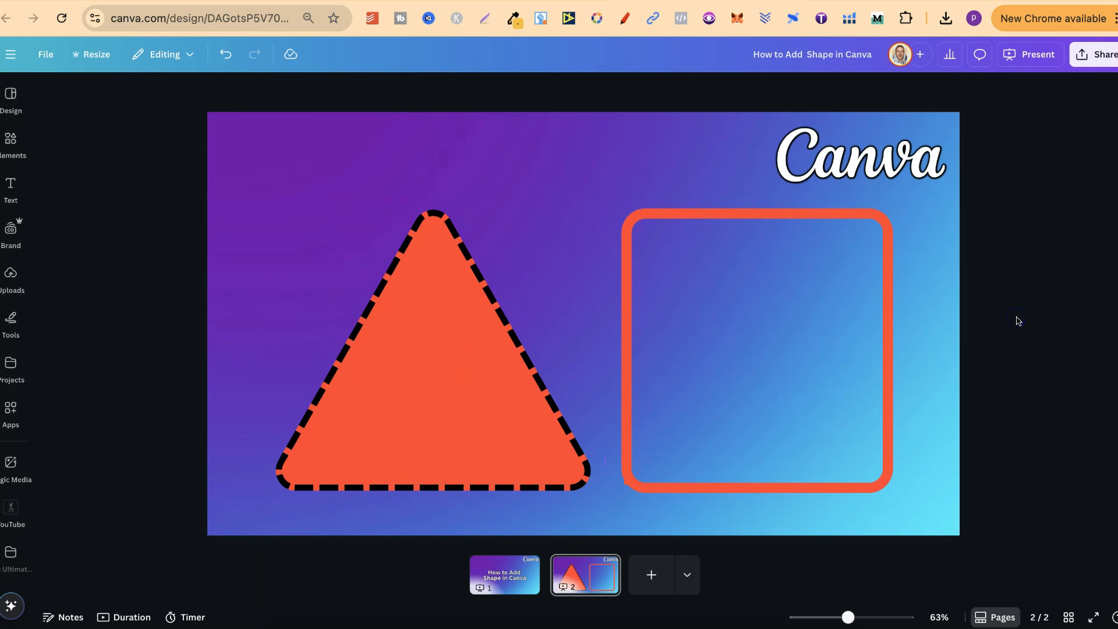